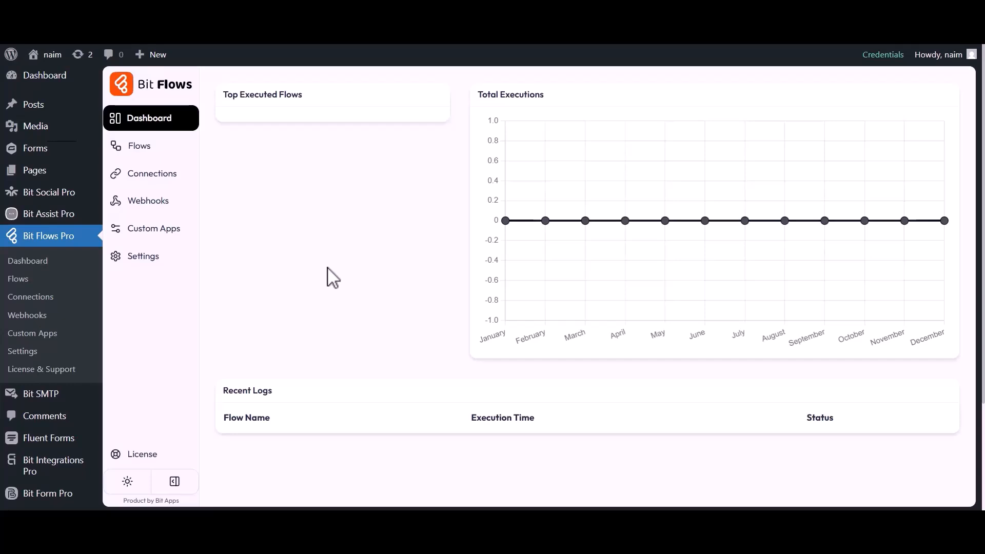
# Create a blank flow named 'Fluent Forms to Encharge' from the Flows list and open it
pyautogui.click(139, 147)
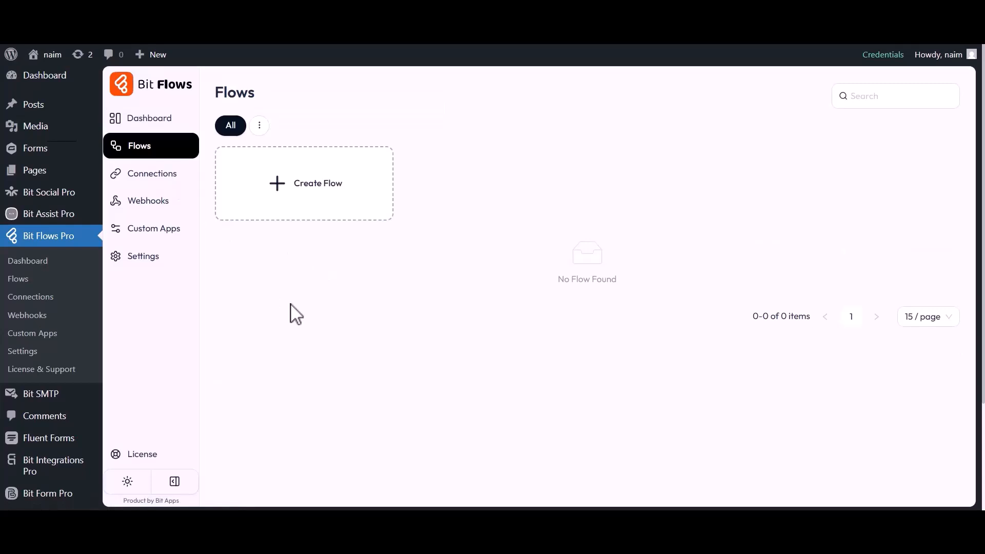
pyautogui.click(312, 195)
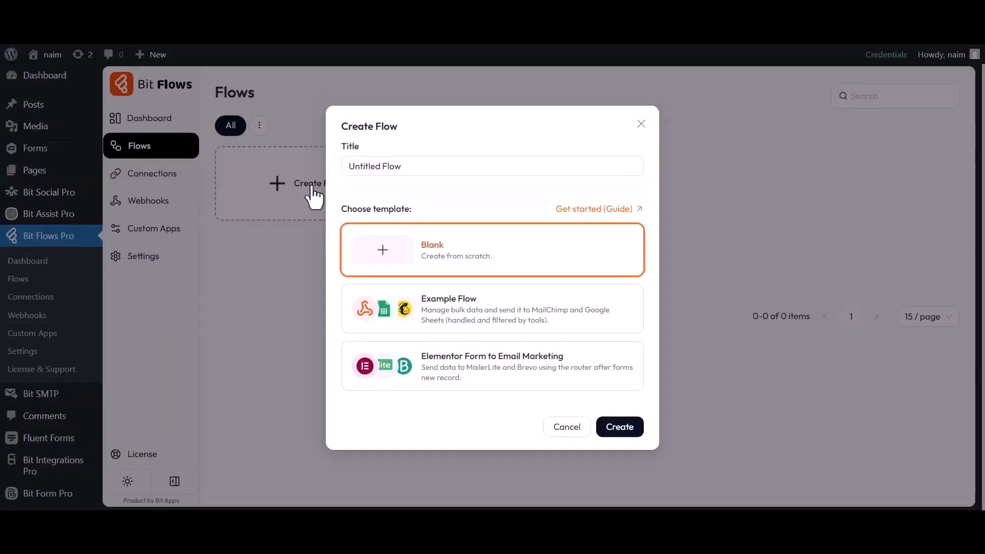
pyautogui.moveTo(340, 169); pyautogui.dragTo(400, 169)
pyautogui.write('Fluent Forms to Encharge')
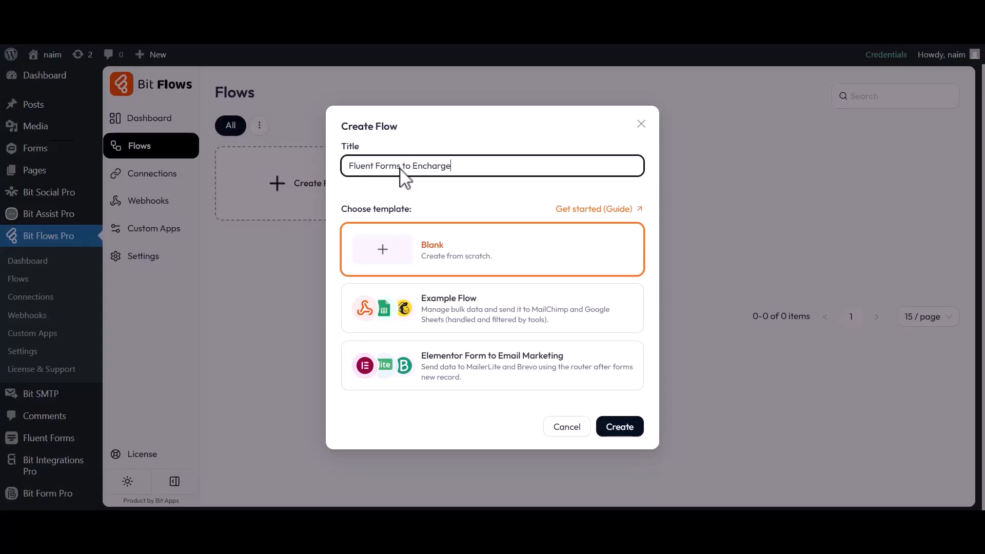
pyautogui.click(620, 430)
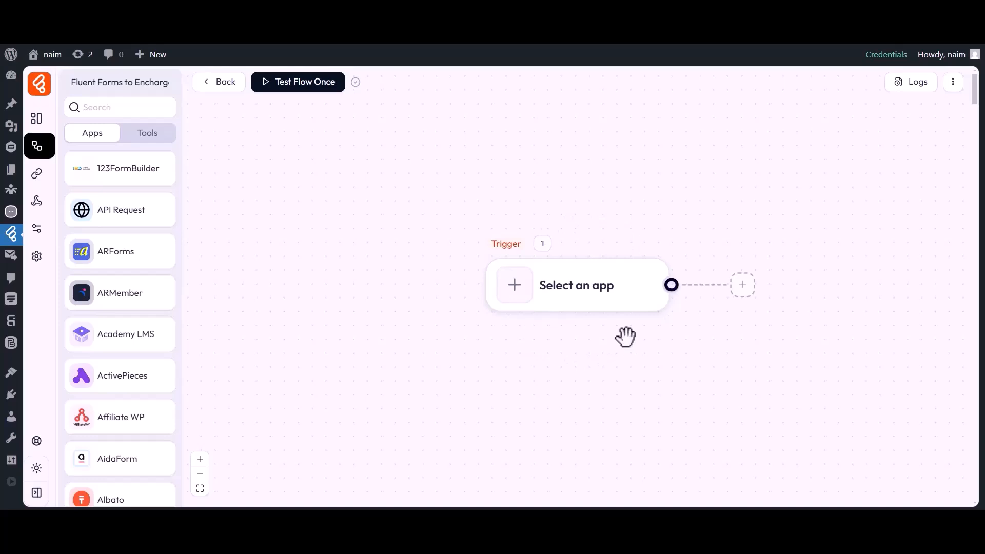
# Set the trigger to Fluent Forms 'Submission Inserted' for the Contact Form
pyautogui.moveTo(625, 337); pyautogui.dragTo(500, 337)
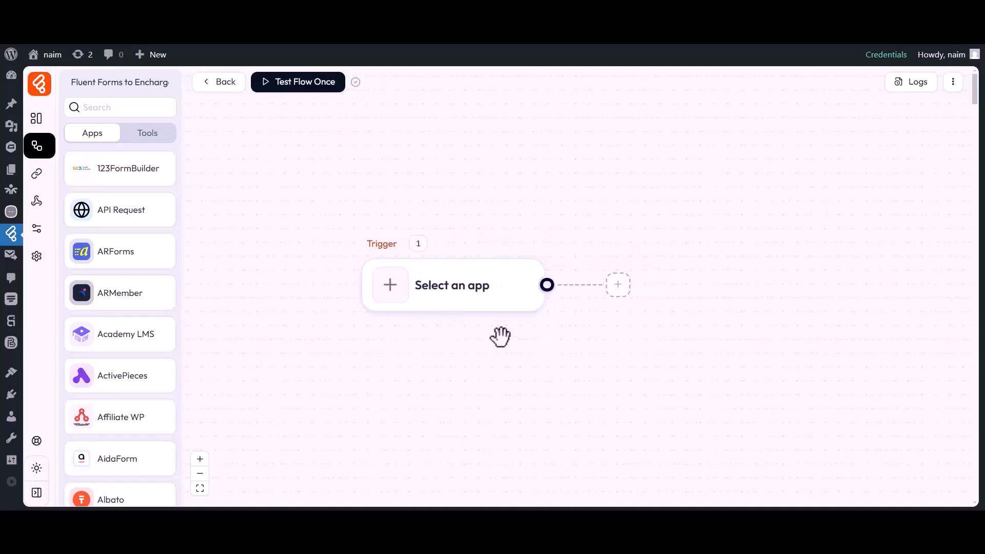
pyautogui.click(391, 293)
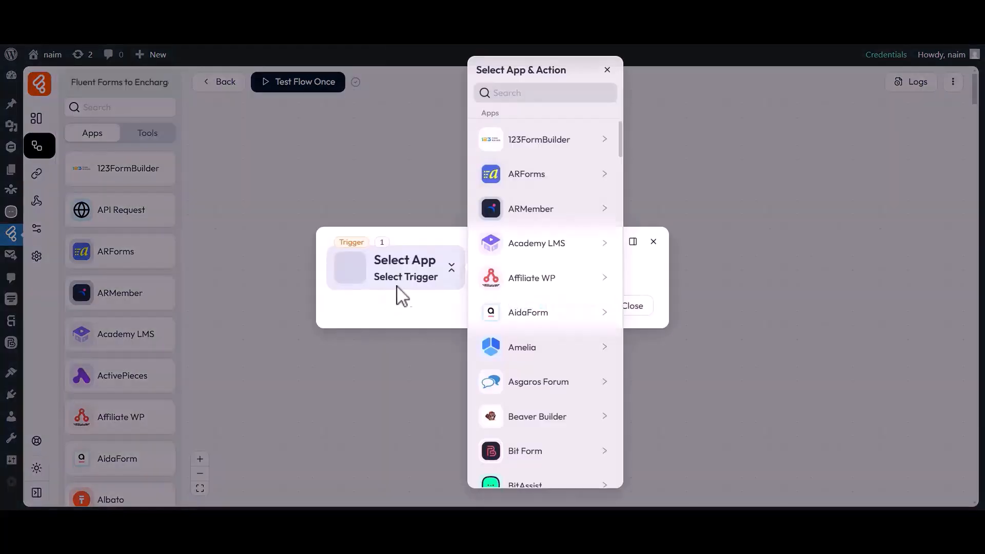
pyautogui.click(541, 94)
pyautogui.write('Fluent Forms')
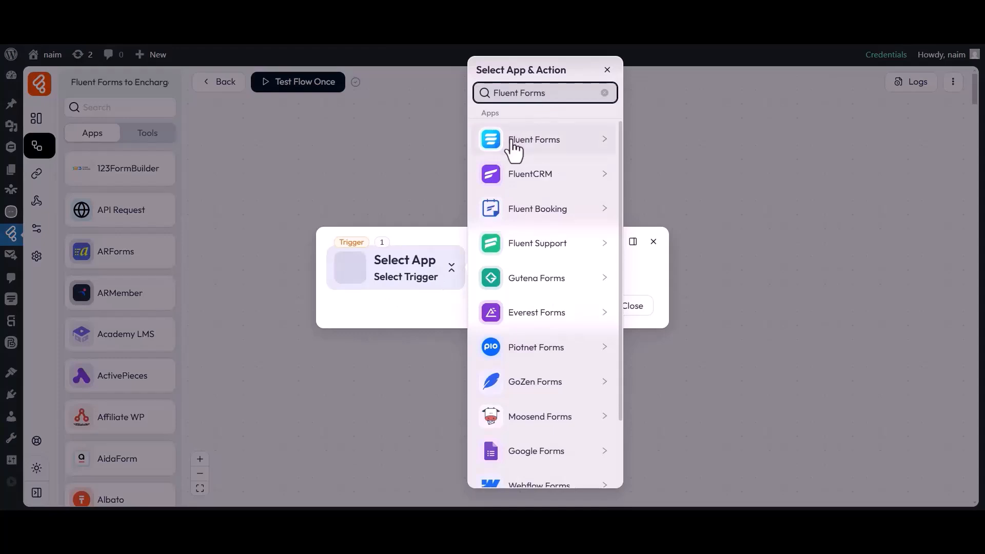
pyautogui.click(533, 149)
pyautogui.click(664, 145)
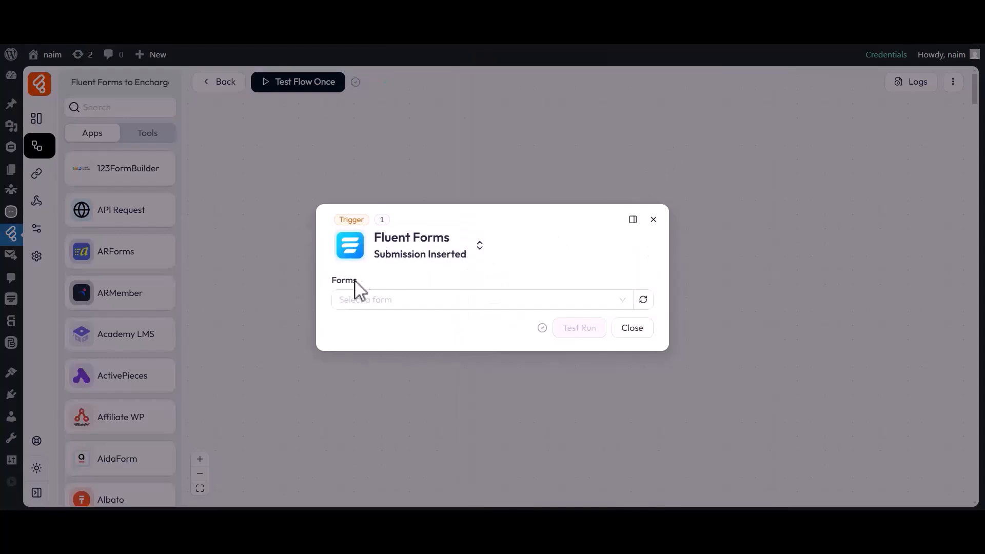
pyautogui.click(358, 296)
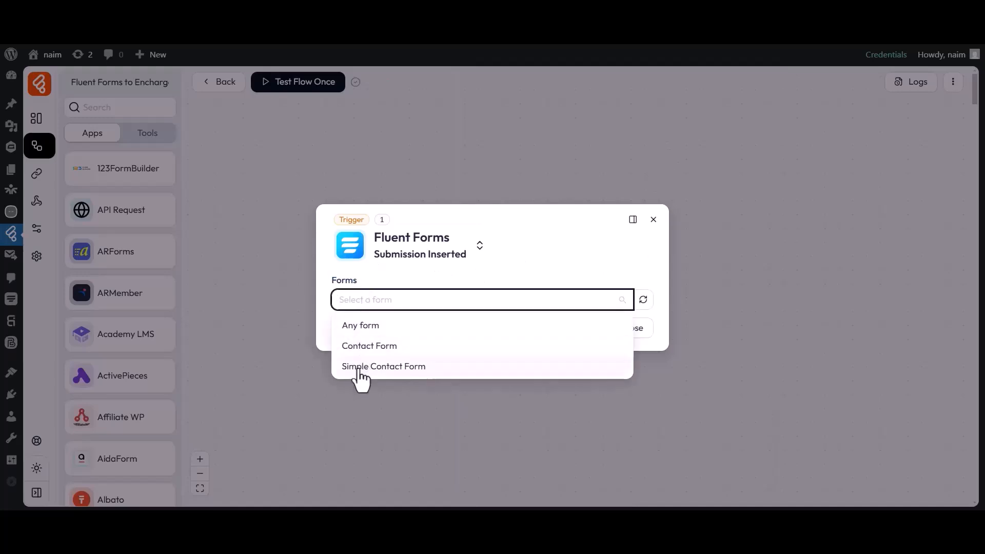
pyautogui.click(362, 346)
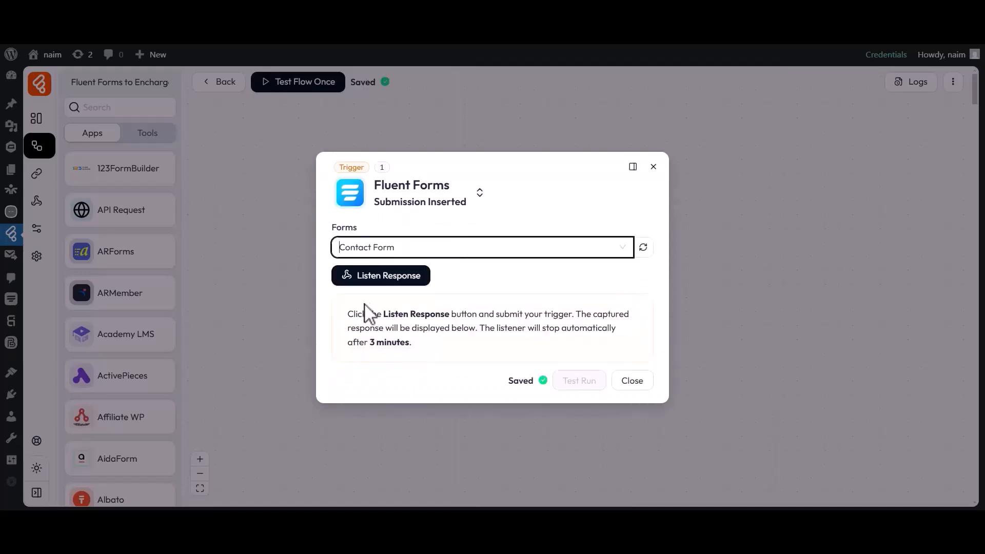
# Listen for a response and submit the live Contact Form with first name 'Bit', last name 'Apps' and an email
pyautogui.click(359, 279)
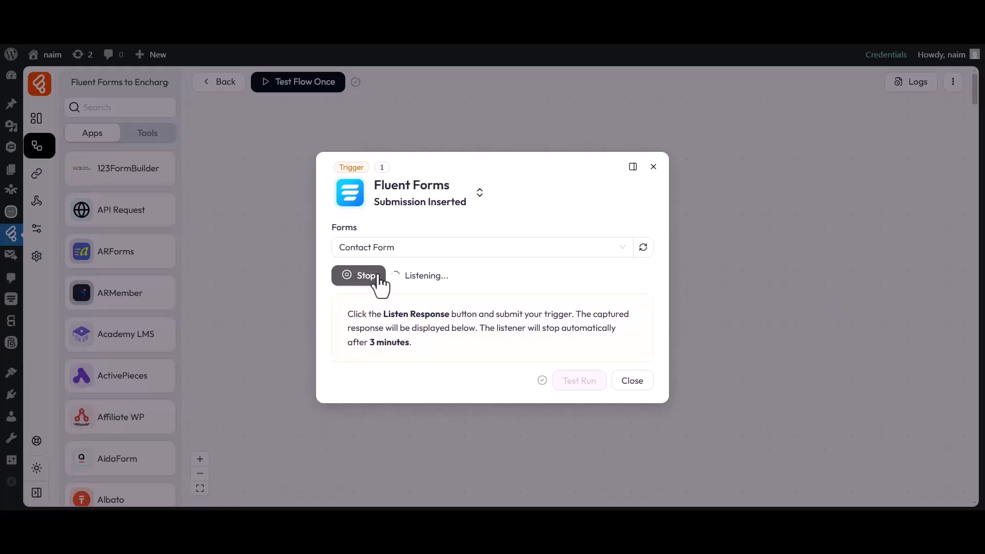
pyautogui.click(477, 20)
pyautogui.click(367, 219)
pyautogui.write('Bit')
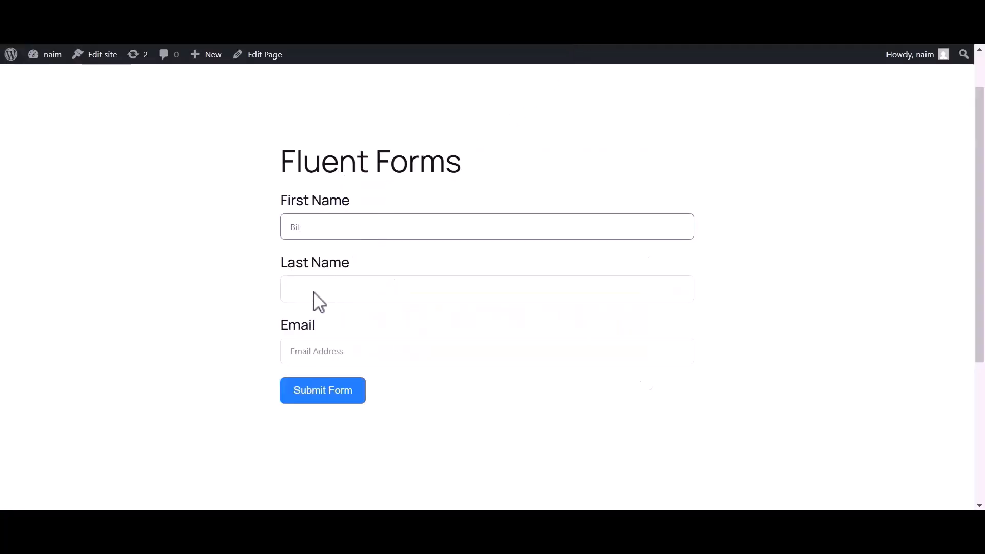
pyautogui.click(318, 300)
pyautogui.write('Apps')
pyautogui.click(296, 353)
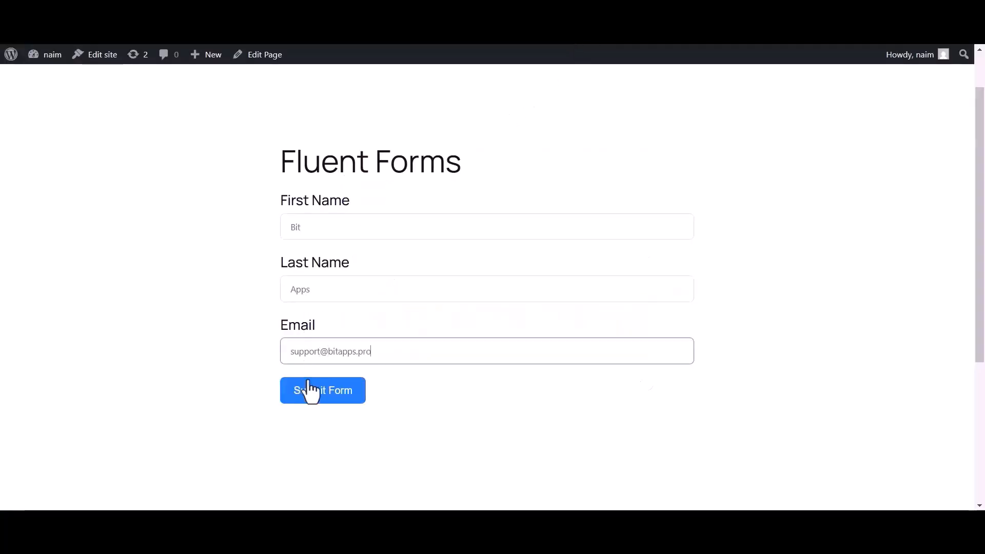
pyautogui.click(309, 387)
# Review the captured response and close the trigger settings
pyautogui.moveTo(291, 220); pyautogui.dragTo(657, 233)
pyautogui.click(656, 233)
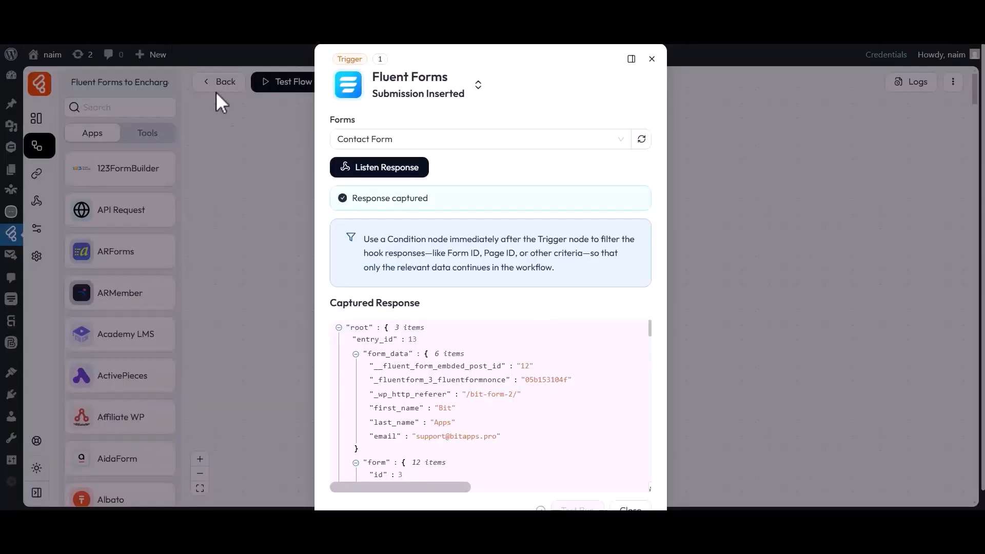
pyautogui.scroll(-3, 460, 440)
pyautogui.scroll(-10, 465, 447)
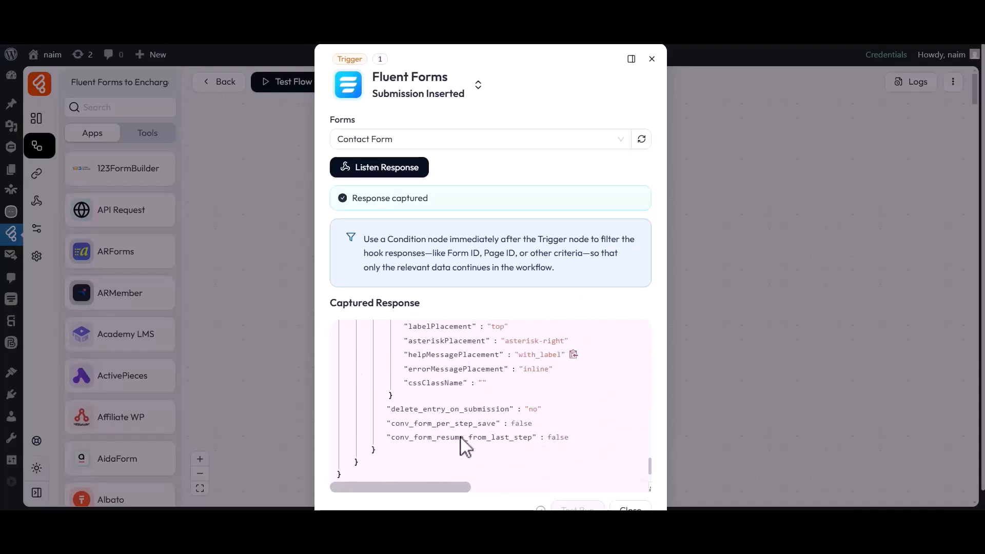
pyautogui.scroll(-1, 464, 446)
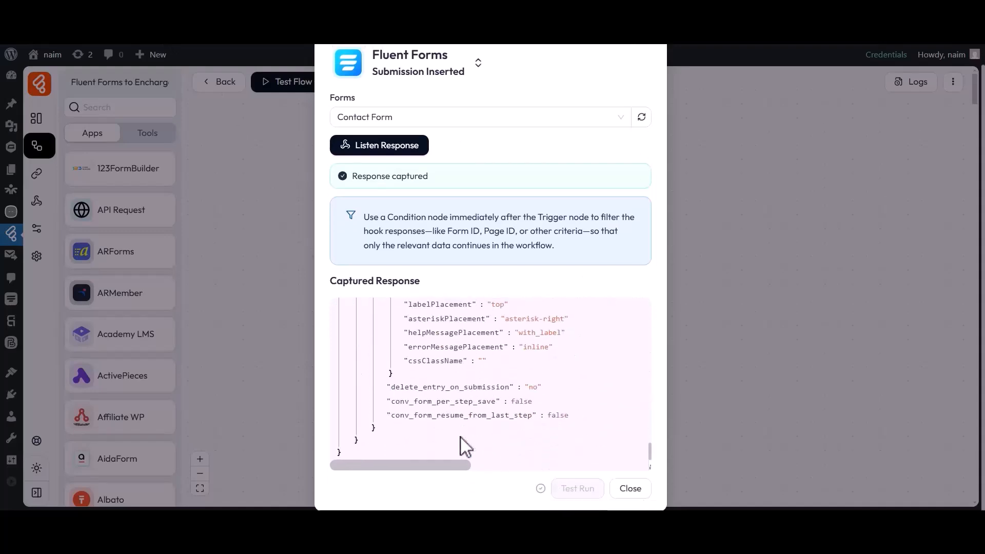
pyautogui.click(629, 488)
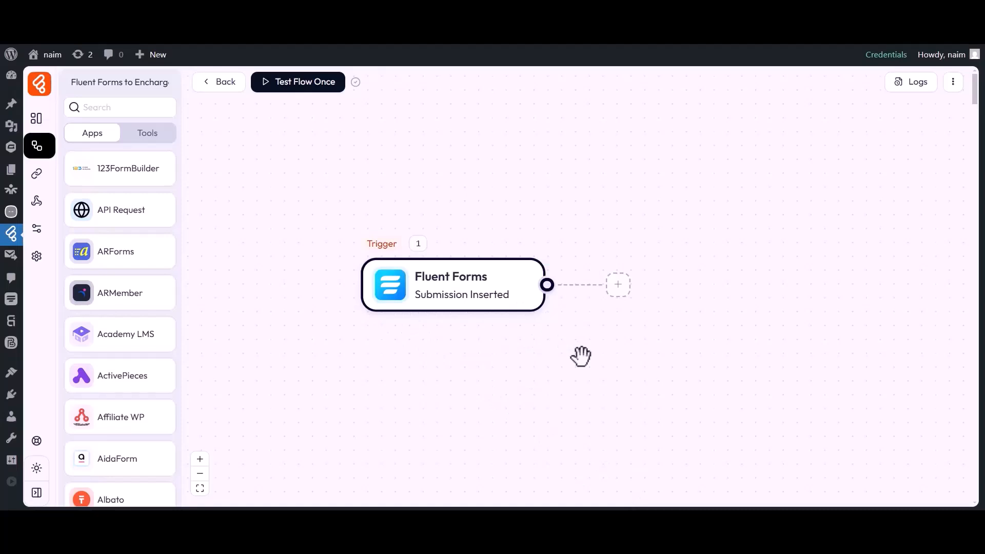
# Add an Encharge 'Create Contact' action after the trigger
pyautogui.click(618, 286)
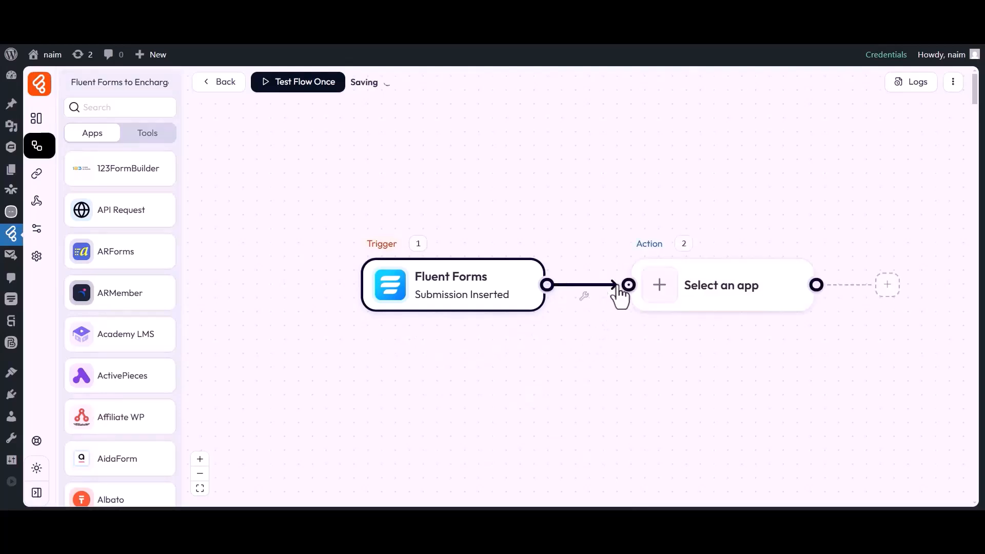
pyautogui.click(661, 291)
pyautogui.click(531, 94)
pyautogui.write('Encharge')
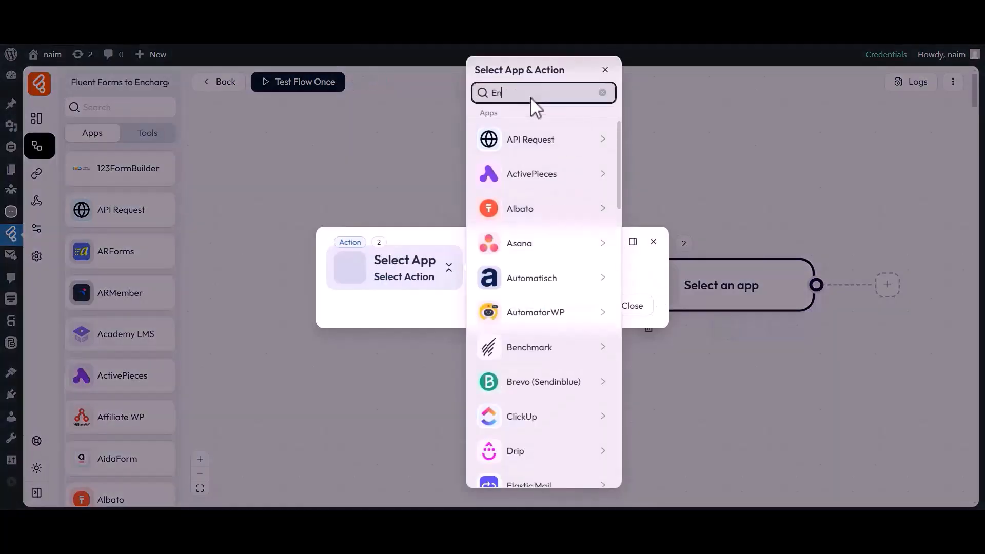
pyautogui.click(522, 149)
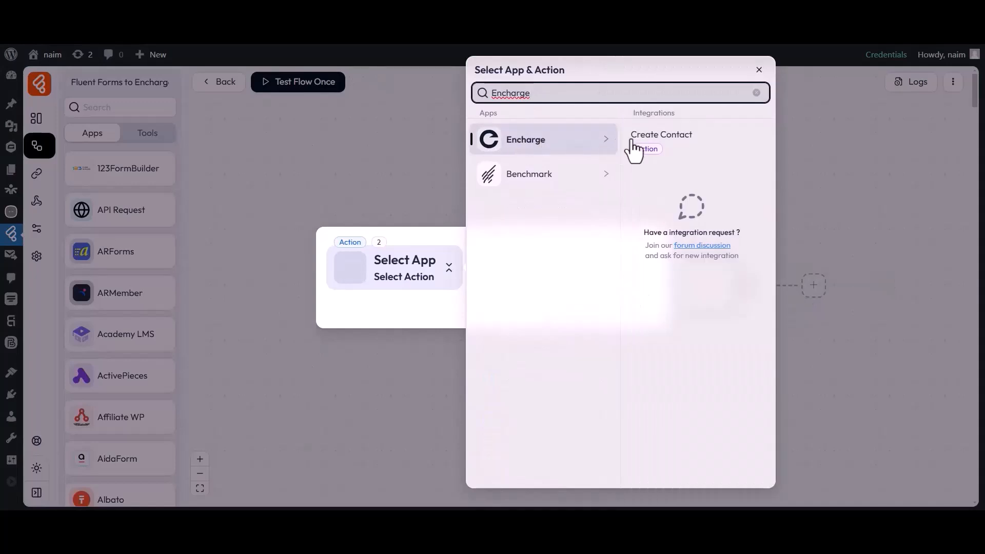
pyautogui.click(657, 147)
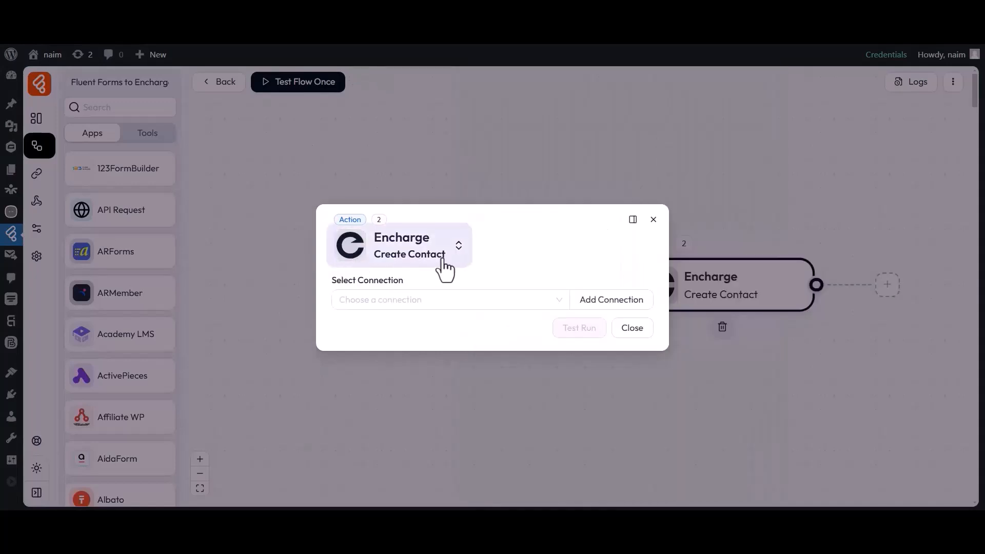
# Start adding a new Encharge connection from the connection list
pyautogui.moveTo(333, 284); pyautogui.dragTo(404, 288)
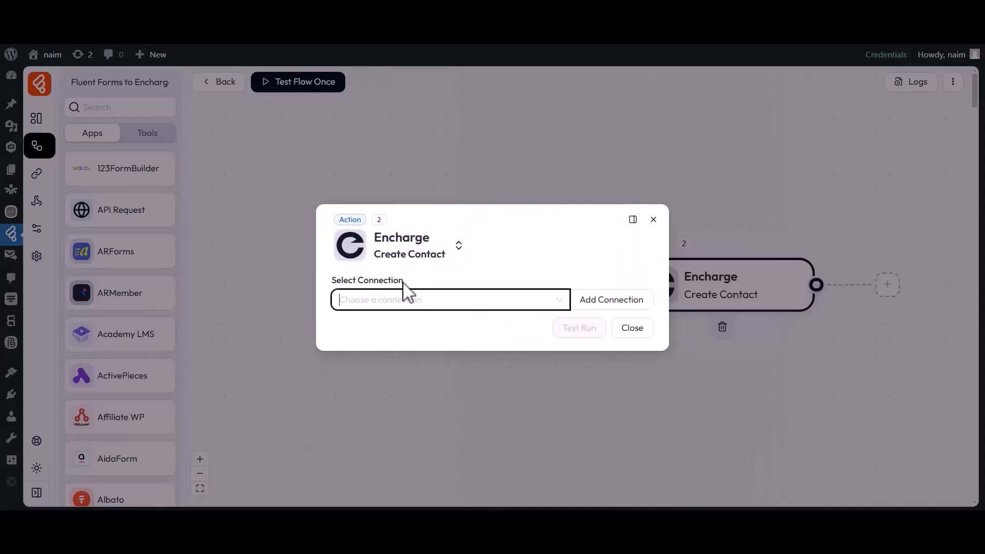
pyautogui.click(401, 303)
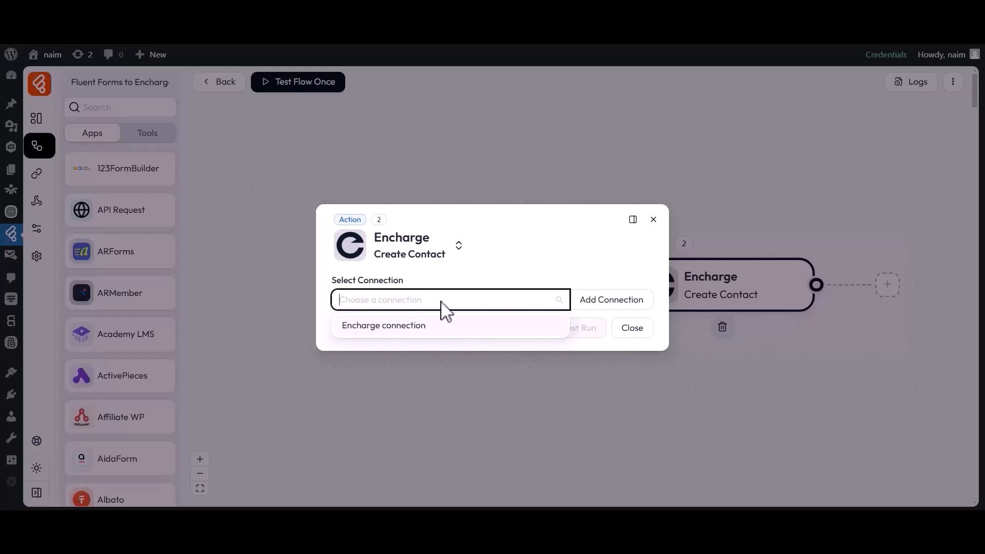
pyautogui.click(608, 303)
# Name the new connection 'Encharge connection 1'
pyautogui.moveTo(668, 277); pyautogui.dragTo(745, 276)
pyautogui.click(745, 276)
pyautogui.moveTo(675, 298); pyautogui.dragTo(770, 299)
pyautogui.click(773, 300)
pyautogui.write('1')
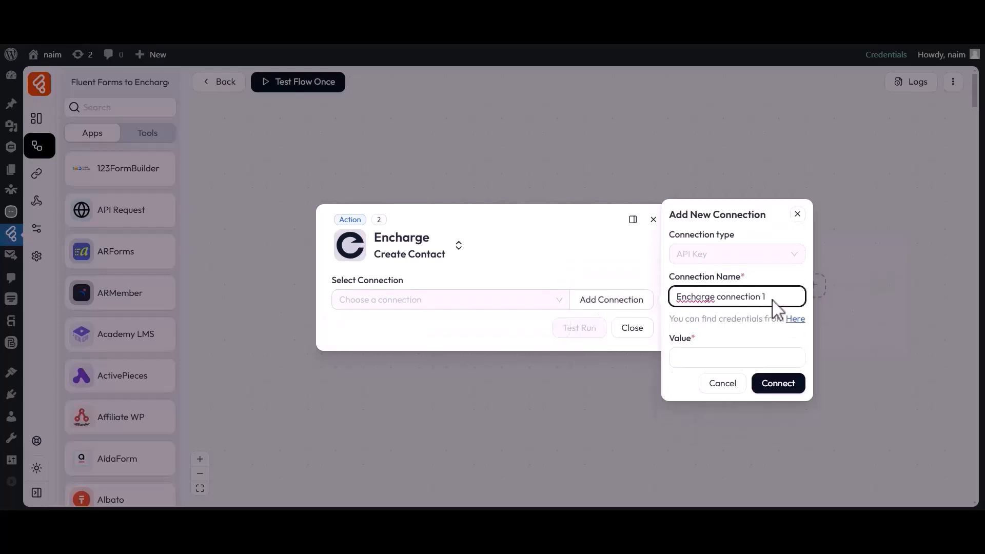
pyautogui.moveTo(668, 338); pyautogui.dragTo(695, 340)
pyautogui.click(696, 345)
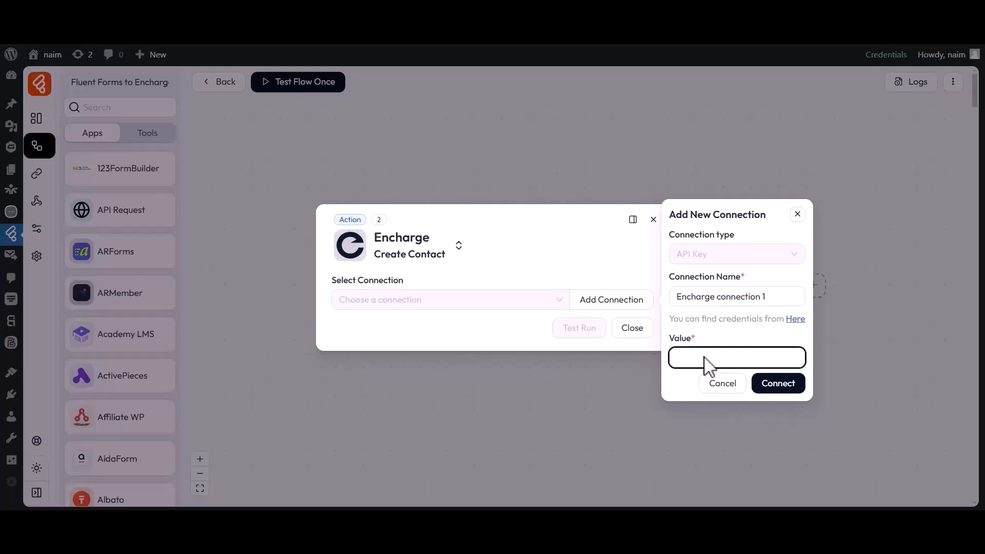
# Copy the API key from the Encharge account page
pyautogui.click(795, 319)
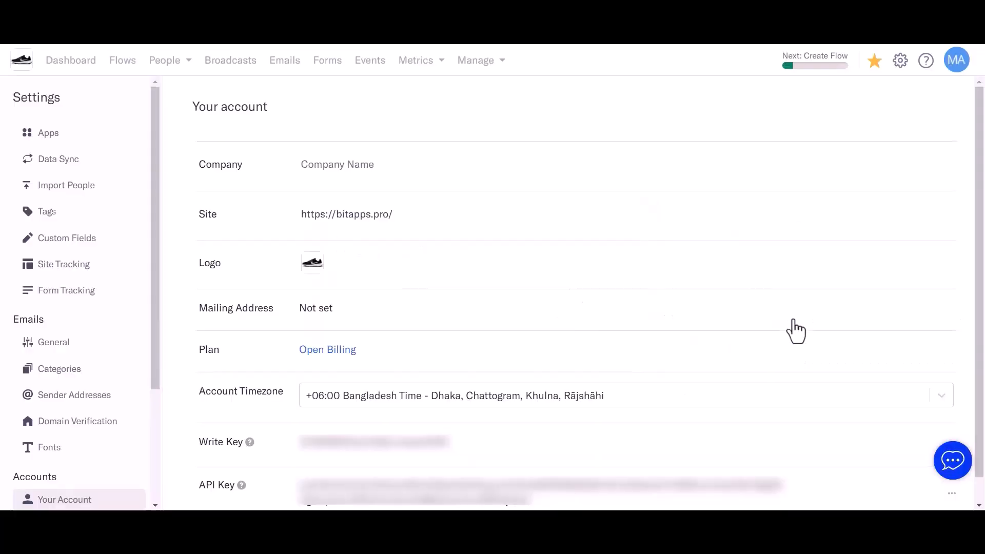
pyautogui.scroll(-1, 796, 331)
pyautogui.moveTo(197, 457); pyautogui.dragTo(237, 458)
pyautogui.moveTo(299, 458); pyautogui.dragTo(533, 482)
pyautogui.click(532, 482)
pyautogui.click(520, 468)
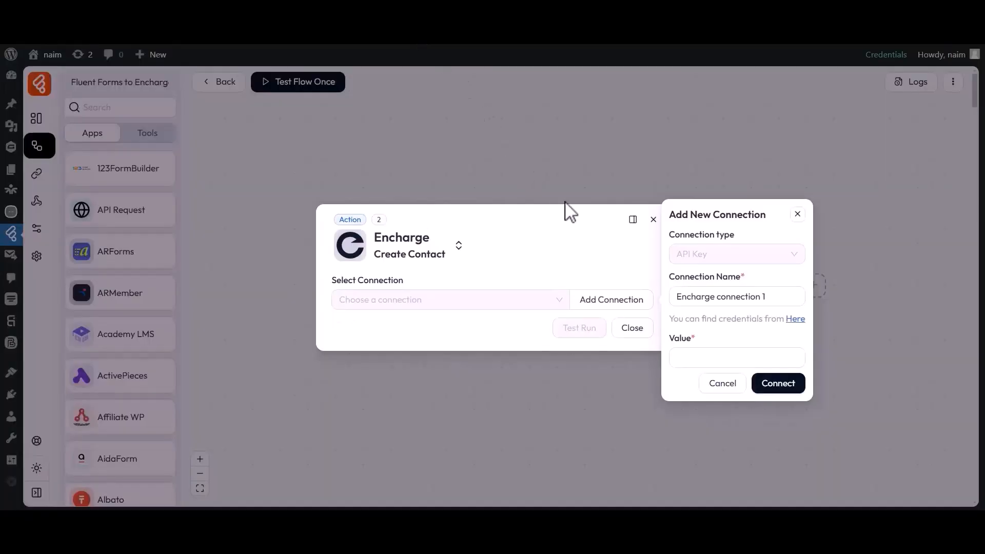
# Paste the API key into the connection's Value field and connect
pyautogui.moveTo(666, 337); pyautogui.dragTo(700, 351)
pyautogui.click(694, 358)
pyautogui.hotkey('ctrl', 'v')
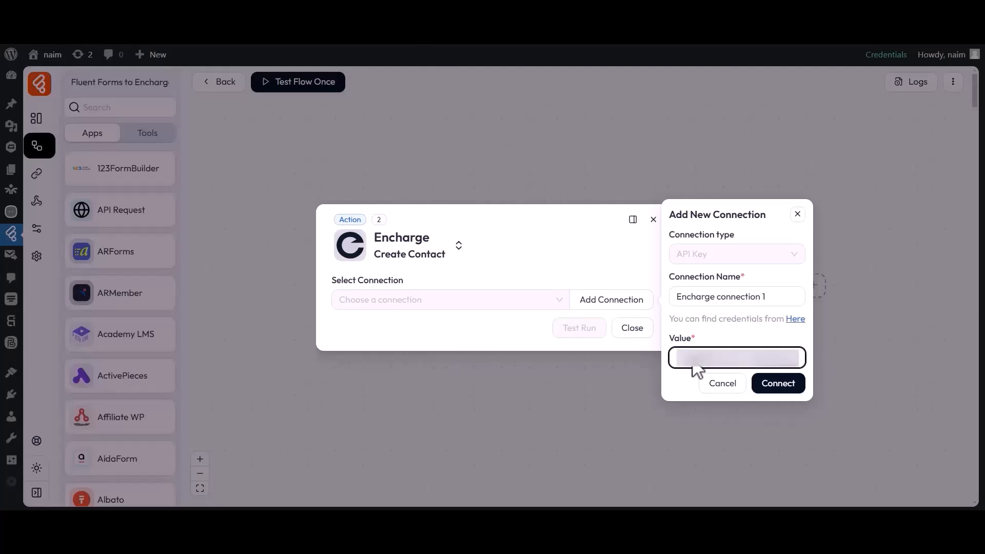
pyautogui.click(778, 388)
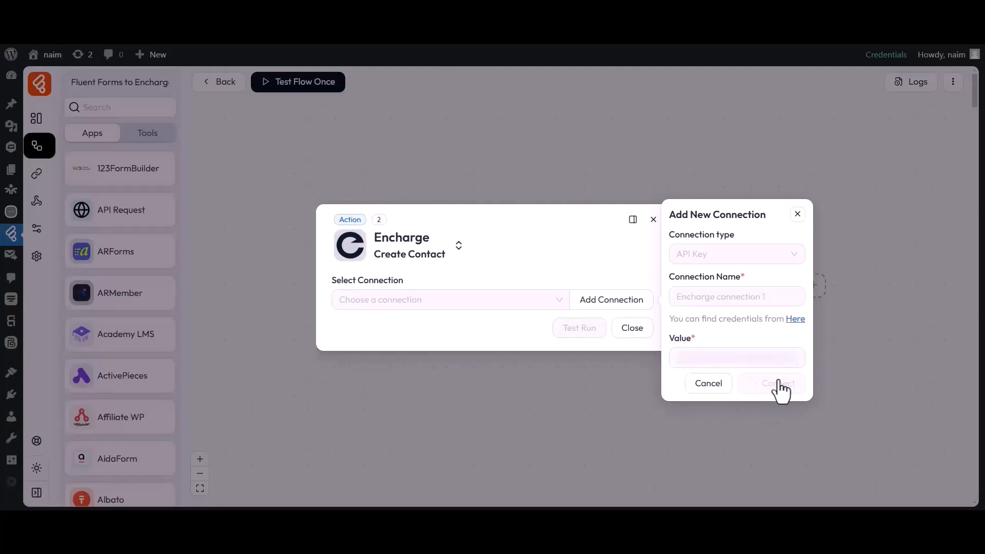
pyautogui.moveTo(352, 243); pyautogui.dragTo(401, 232)
pyautogui.click(404, 234)
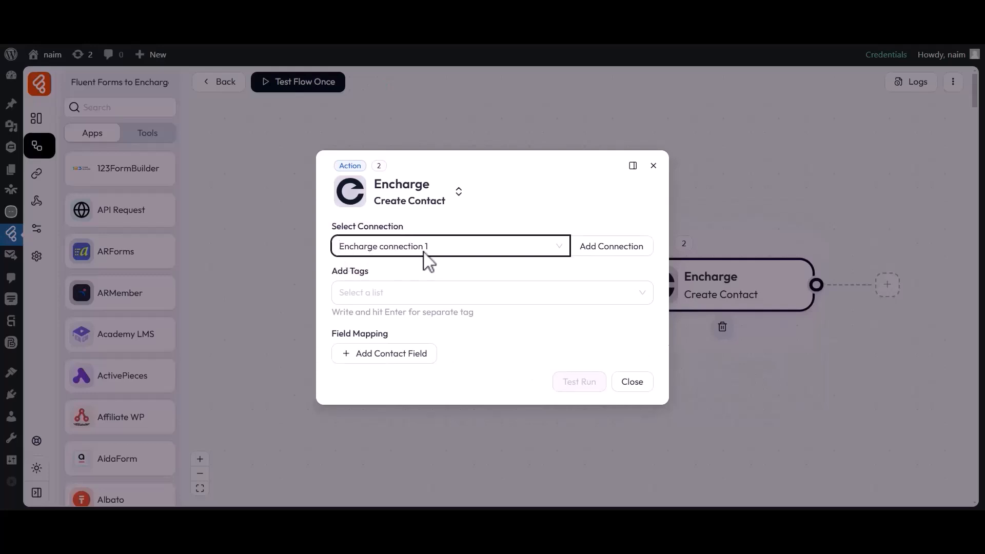
# Add the tag Tag-1 for new contacts
pyautogui.click(373, 279)
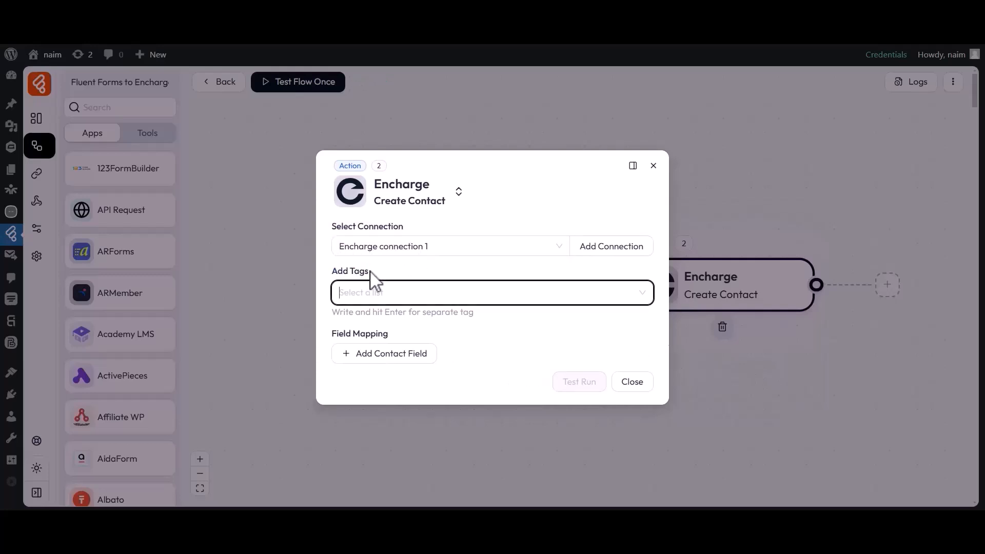
pyautogui.write('Tag-1')
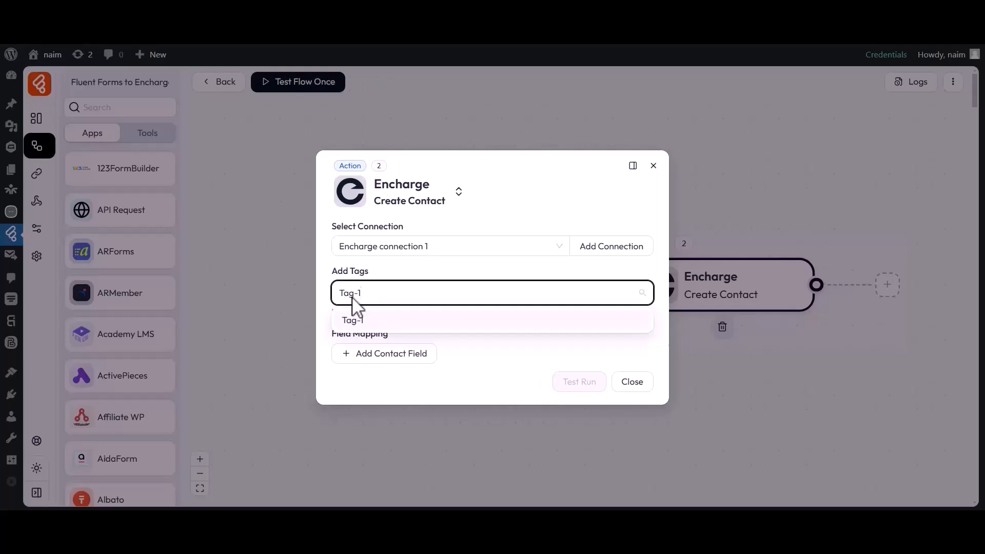
pyautogui.click(349, 321)
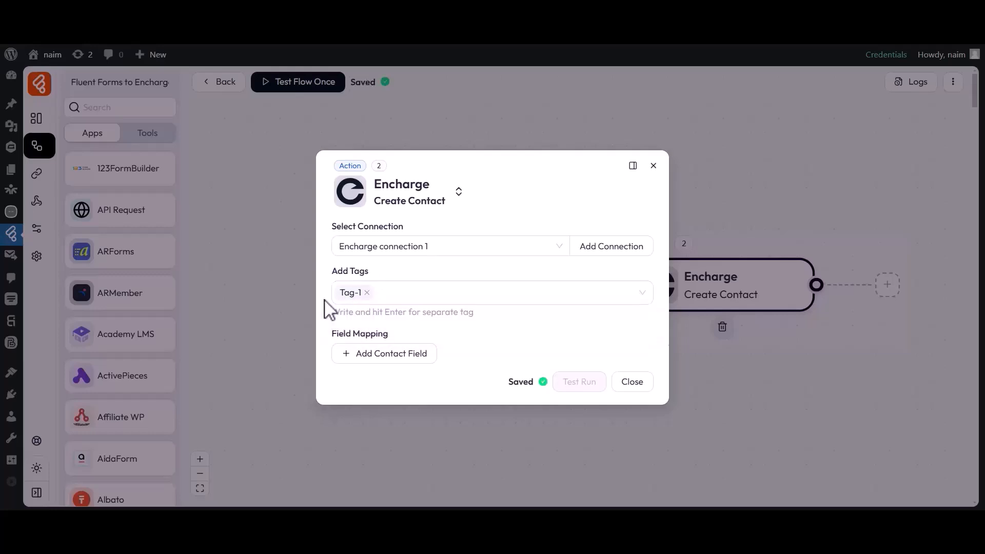
# Map the FirstName contact field to the form's first_name
pyautogui.moveTo(336, 343); pyautogui.dragTo(395, 344)
pyautogui.click(393, 352)
pyautogui.click(382, 354)
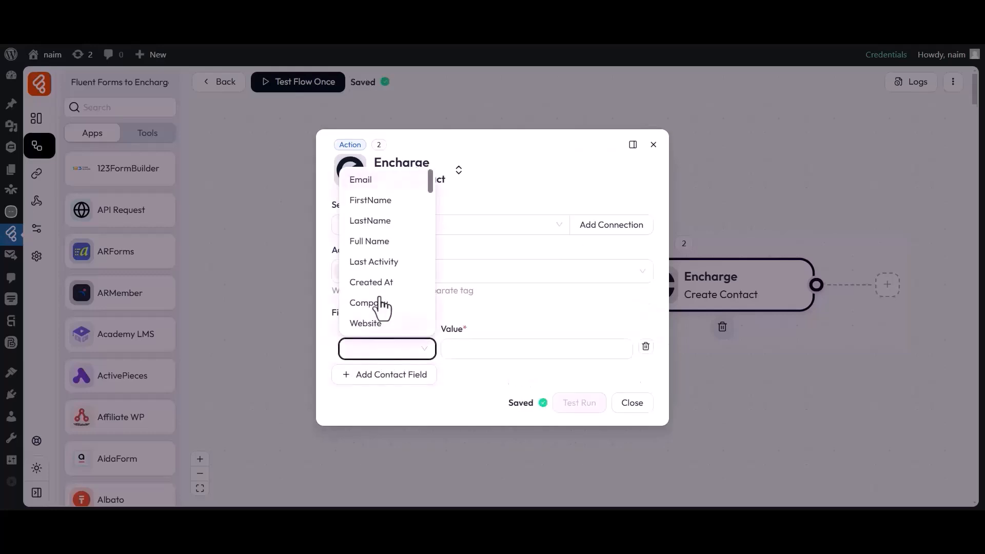
pyautogui.click(371, 201)
pyautogui.click(501, 351)
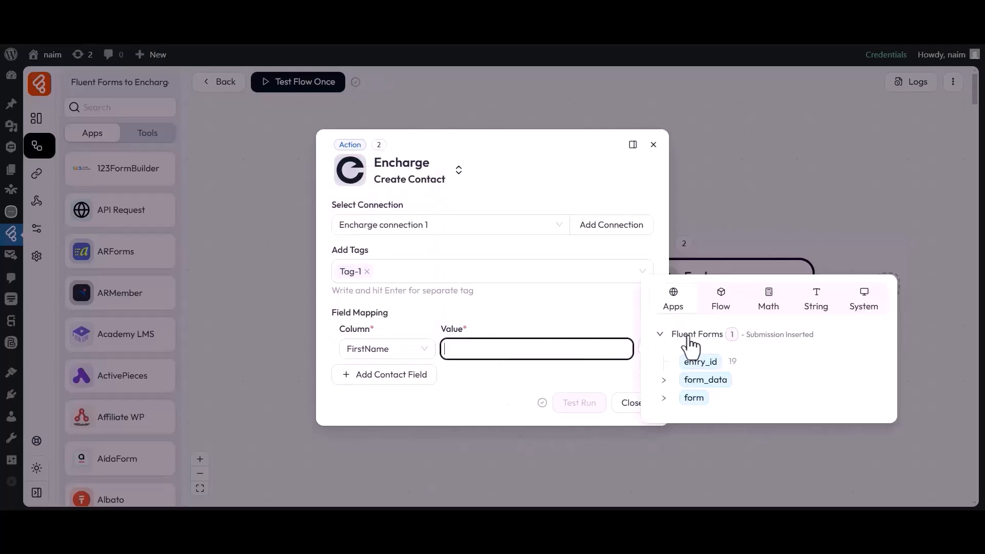
pyautogui.click(665, 382)
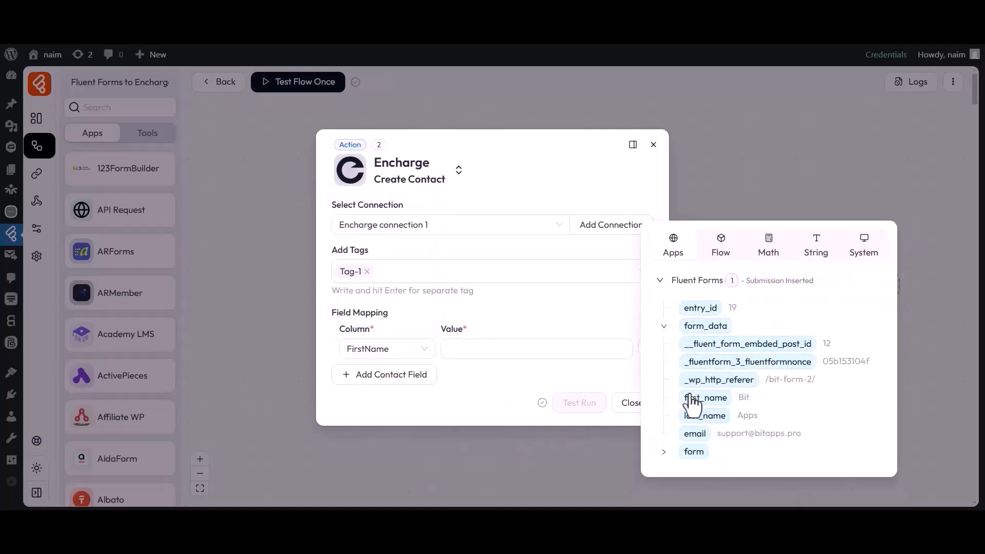
pyautogui.click(687, 400)
# Map the LastName contact field to the form's last_name
pyautogui.click(540, 378)
pyautogui.click(384, 374)
pyautogui.click(388, 369)
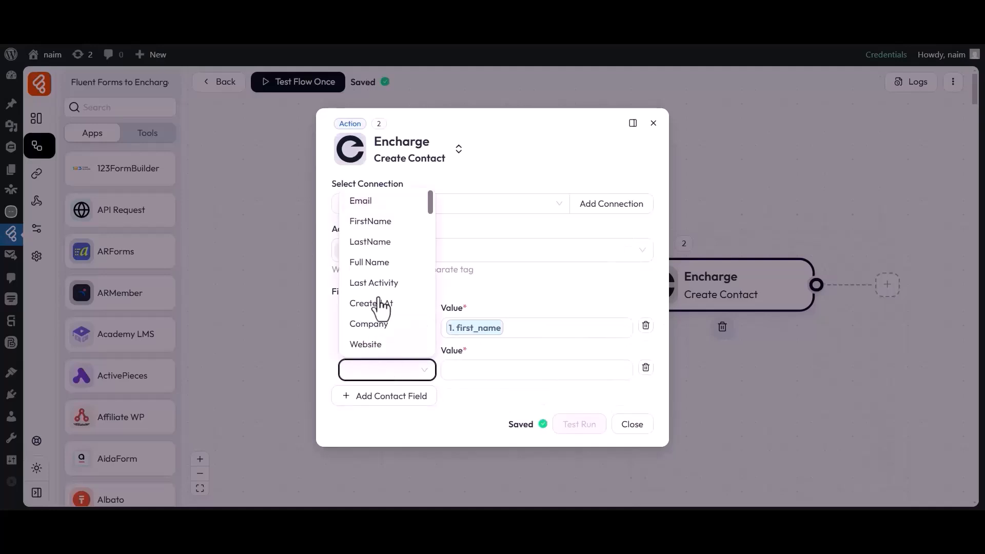
pyautogui.click(377, 244)
pyautogui.click(506, 377)
pyautogui.click(663, 397)
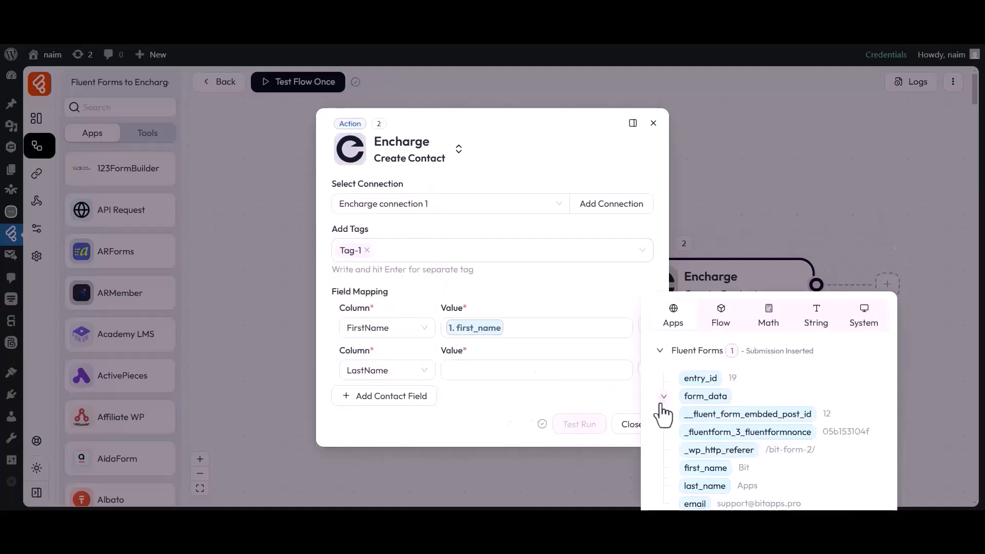
pyautogui.scroll(-1, 682, 431)
pyautogui.click(703, 437)
# Map the Email contact field to the form's email and close the action settings
pyautogui.click(539, 403)
pyautogui.click(385, 396)
pyautogui.click(383, 395)
pyautogui.click(361, 222)
pyautogui.click(518, 391)
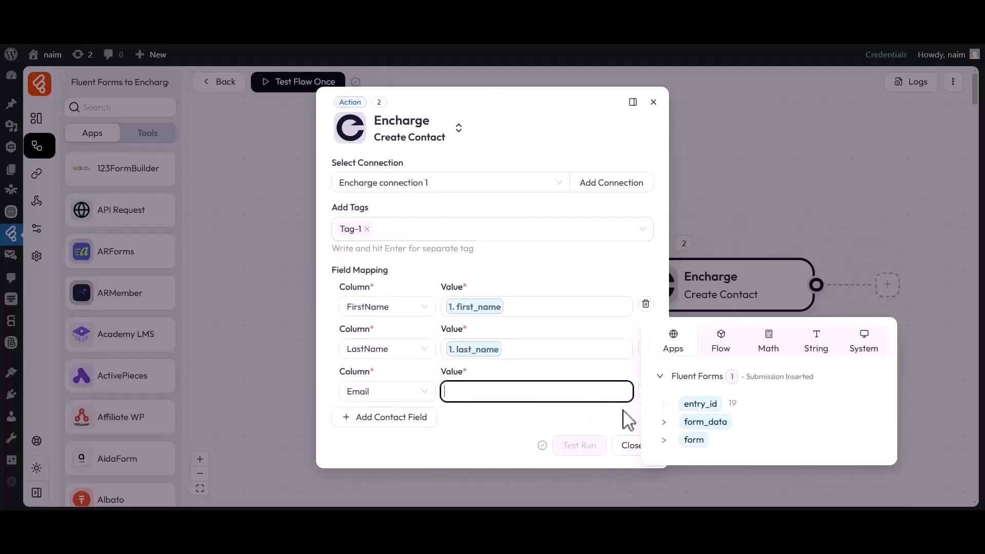
pyautogui.click(663, 422)
pyautogui.click(693, 468)
pyautogui.click(590, 425)
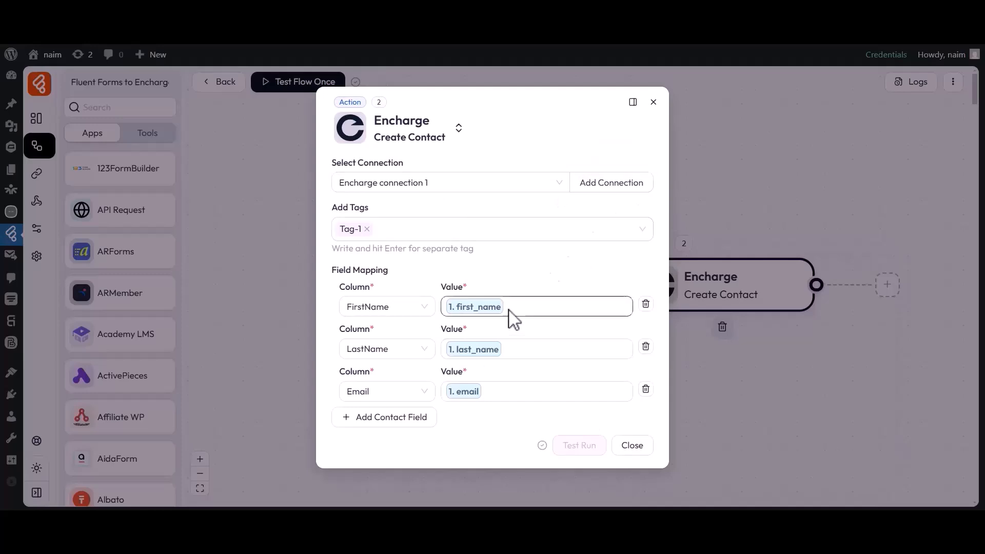
pyautogui.click(631, 445)
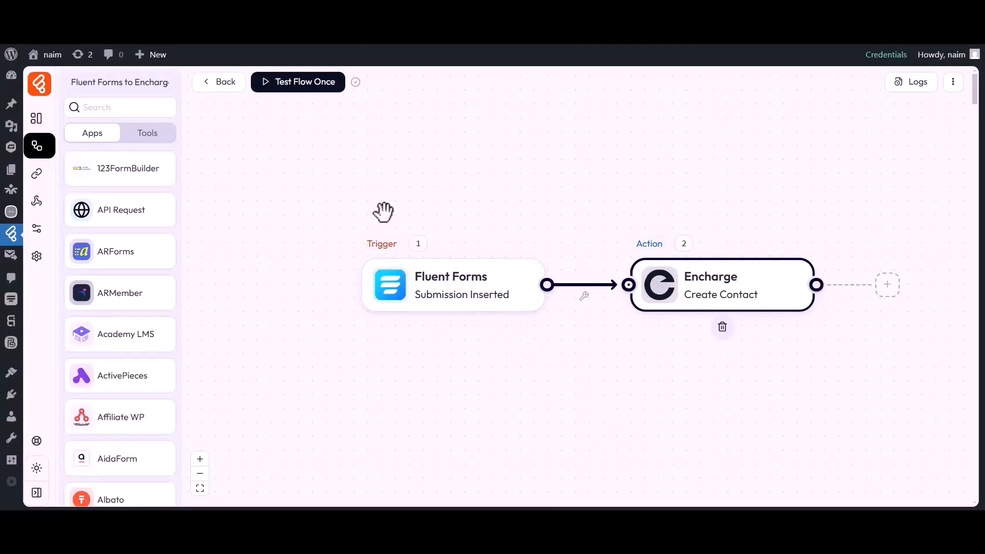
# Test the flow once by submitting the form with 'Bit', 'Apps' and a test email
pyautogui.click(291, 88)
pyautogui.click(285, 116)
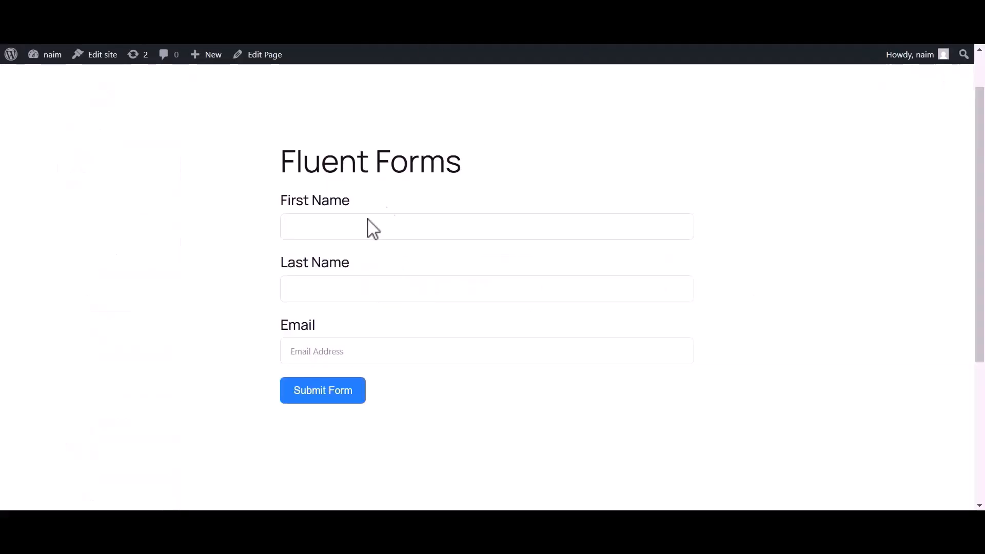
pyautogui.click(367, 219)
pyautogui.write('Bit')
pyautogui.click(313, 292)
pyautogui.write('Apps')
pyautogui.click(296, 355)
pyautogui.click(314, 399)
# Open the flow's Log History
pyautogui.moveTo(293, 217); pyautogui.dragTo(653, 231)
pyautogui.click(653, 231)
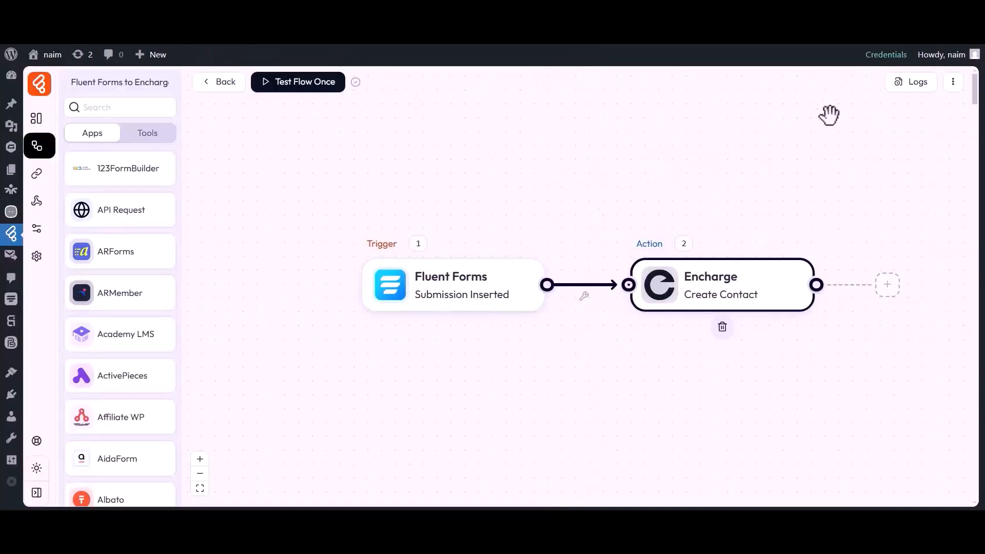
pyautogui.click(912, 84)
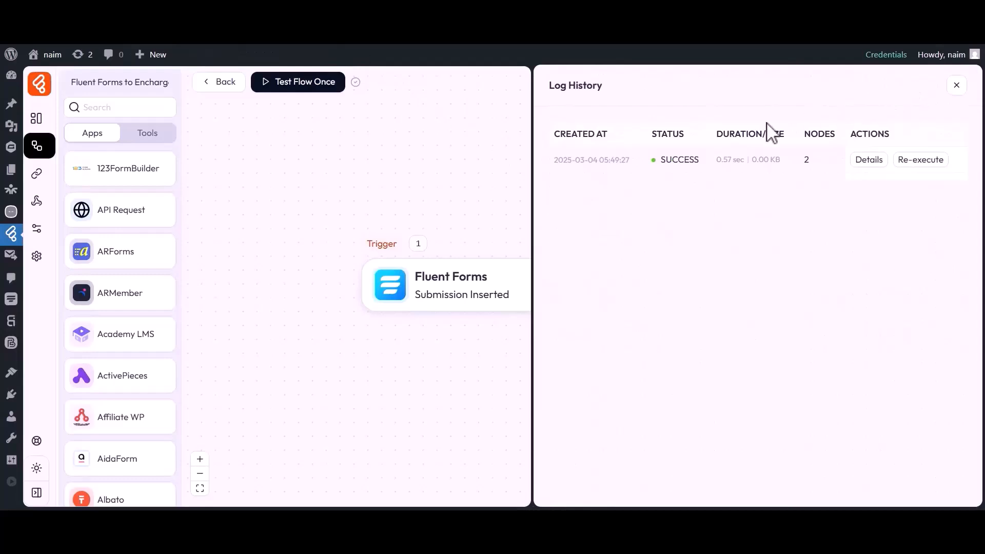
# Inspect the run's Encharge step details, then view Encharge's All People list
pyautogui.moveTo(660, 160); pyautogui.dragTo(699, 170)
pyautogui.click(703, 168)
pyautogui.click(868, 160)
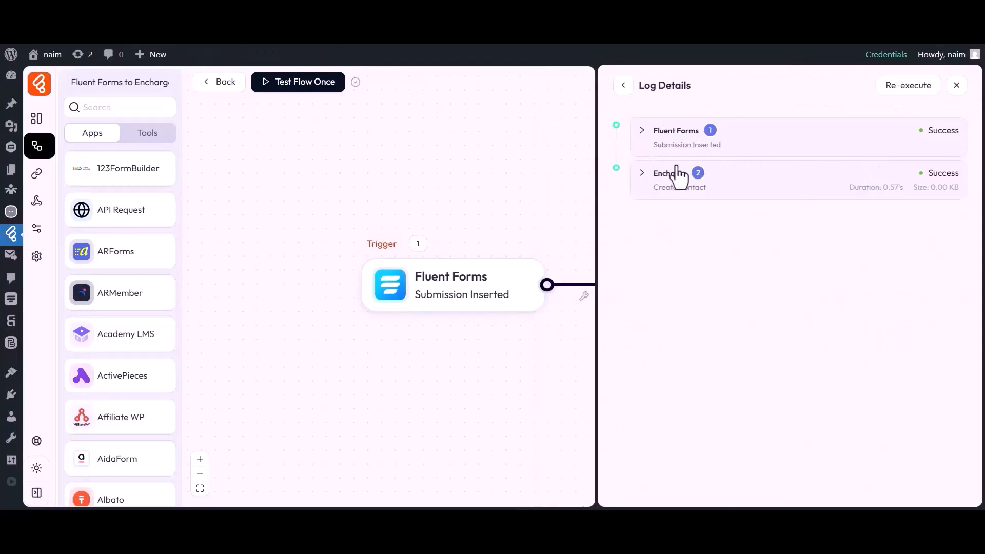
pyautogui.click(682, 185)
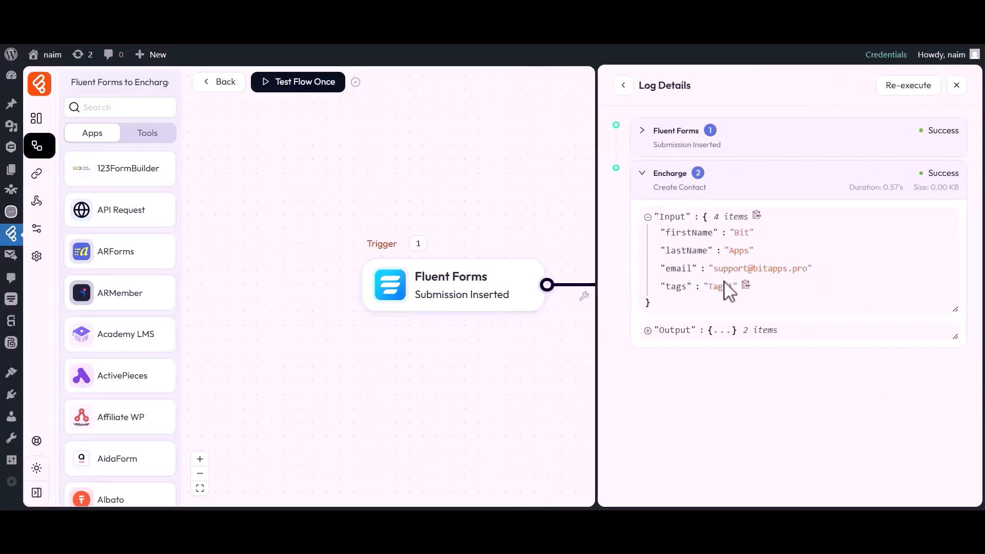
pyautogui.click(956, 85)
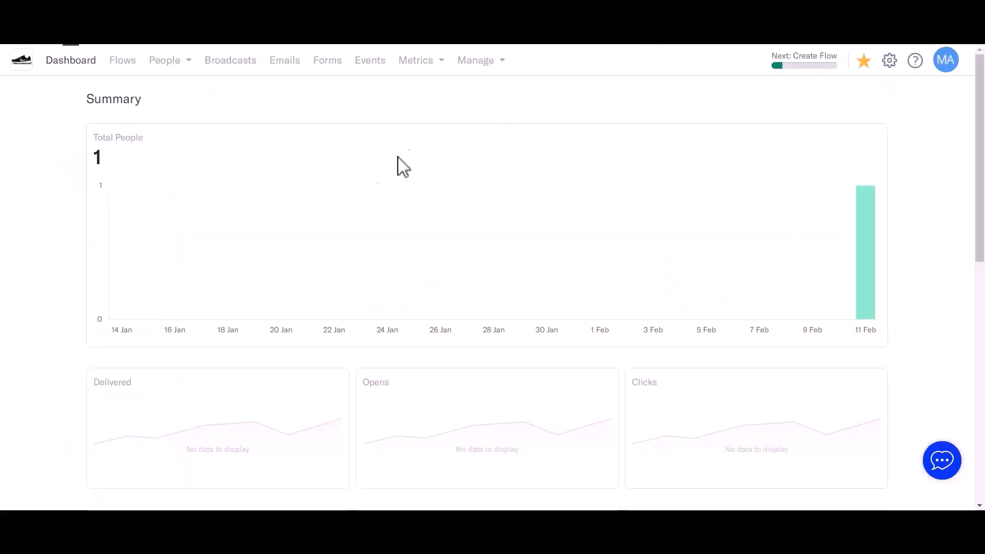
pyautogui.click(169, 61)
pyautogui.click(193, 98)
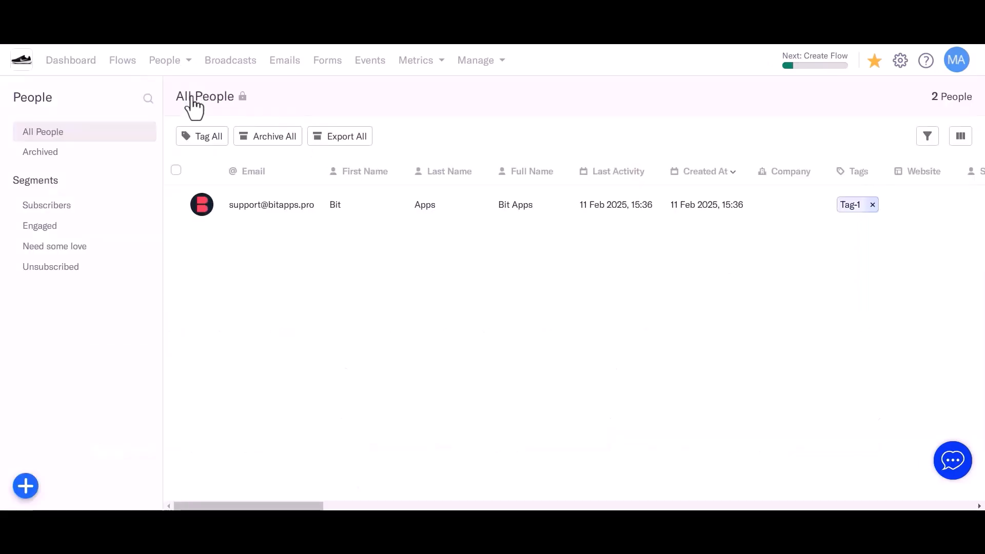